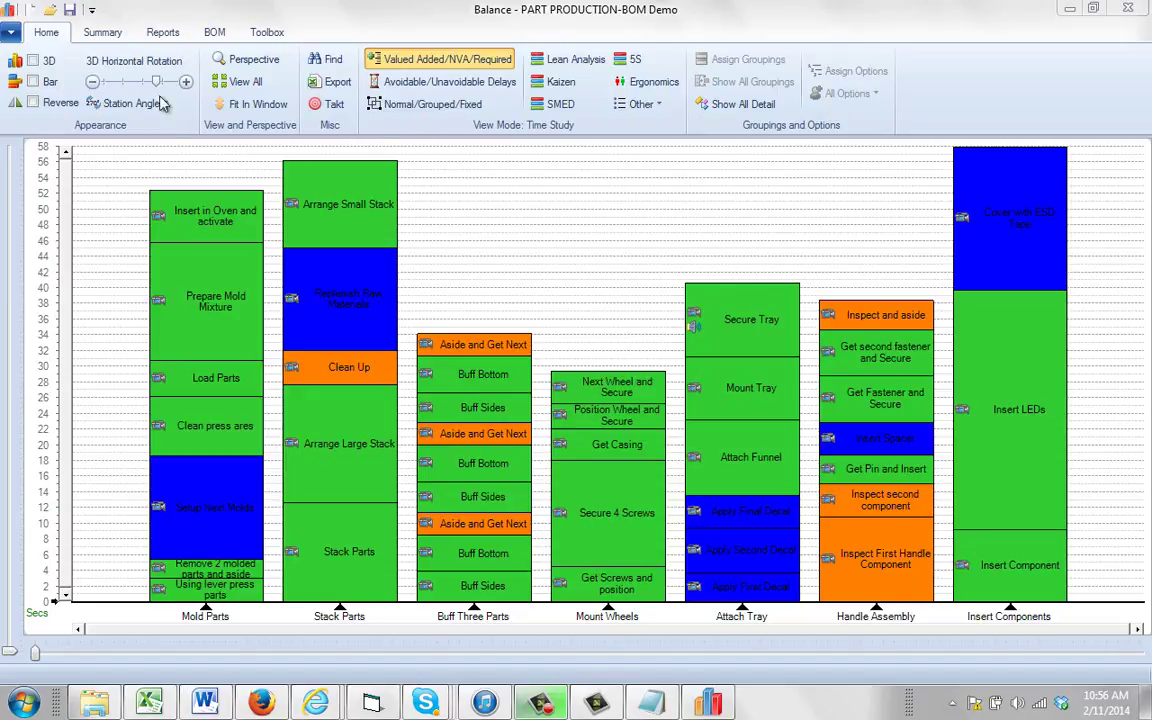
- Export standard work instructions to an Excel workbook named TestA
{"action": "left_click", "coordinate": [103, 33]}
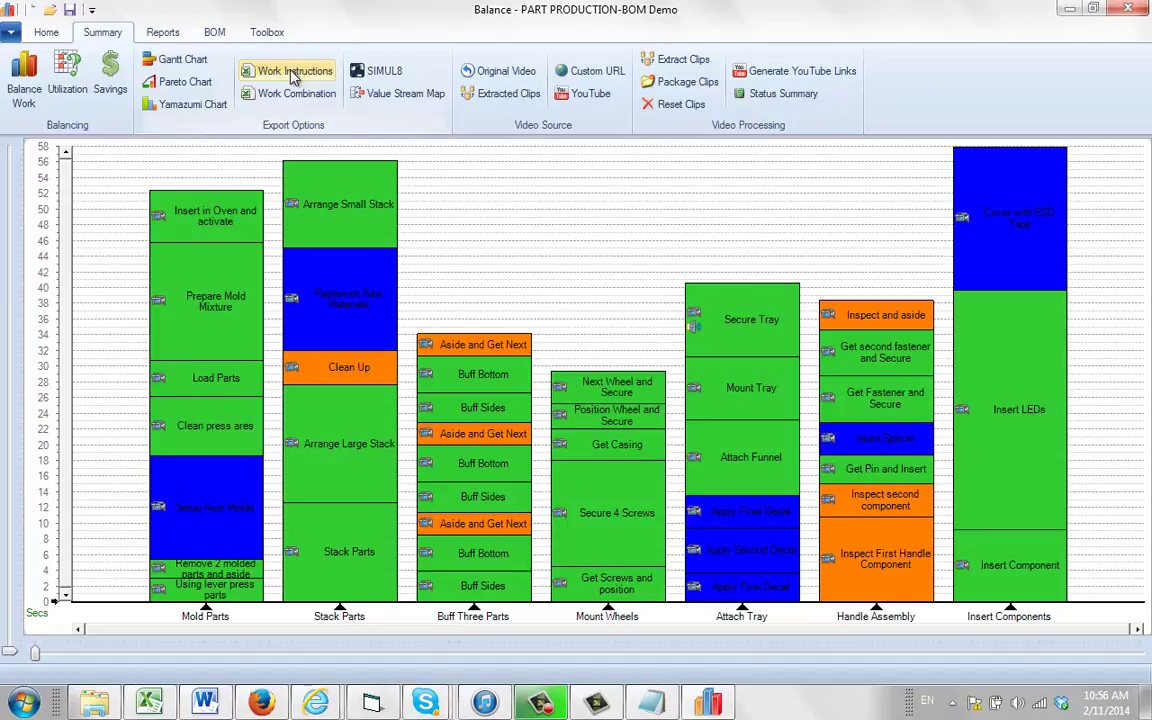
{"action": "left_click", "coordinate": [296, 72]}
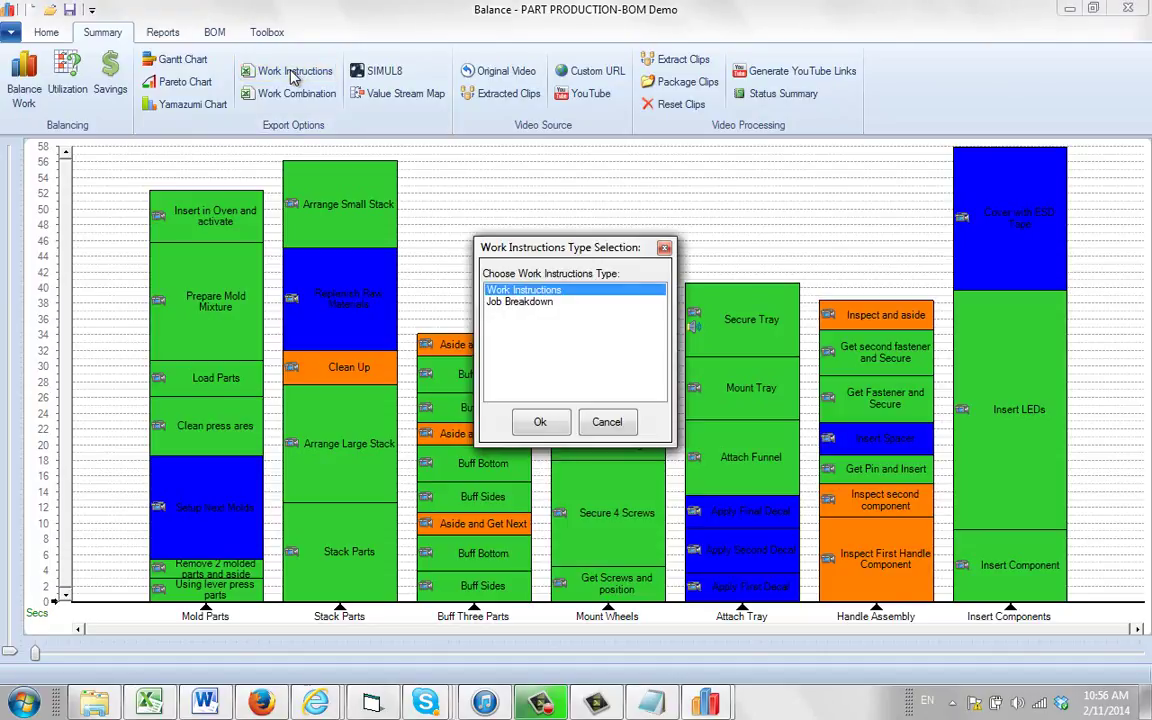
{"action": "left_click", "coordinate": [556, 426]}
{"action": "left_click", "coordinate": [798, 336]}
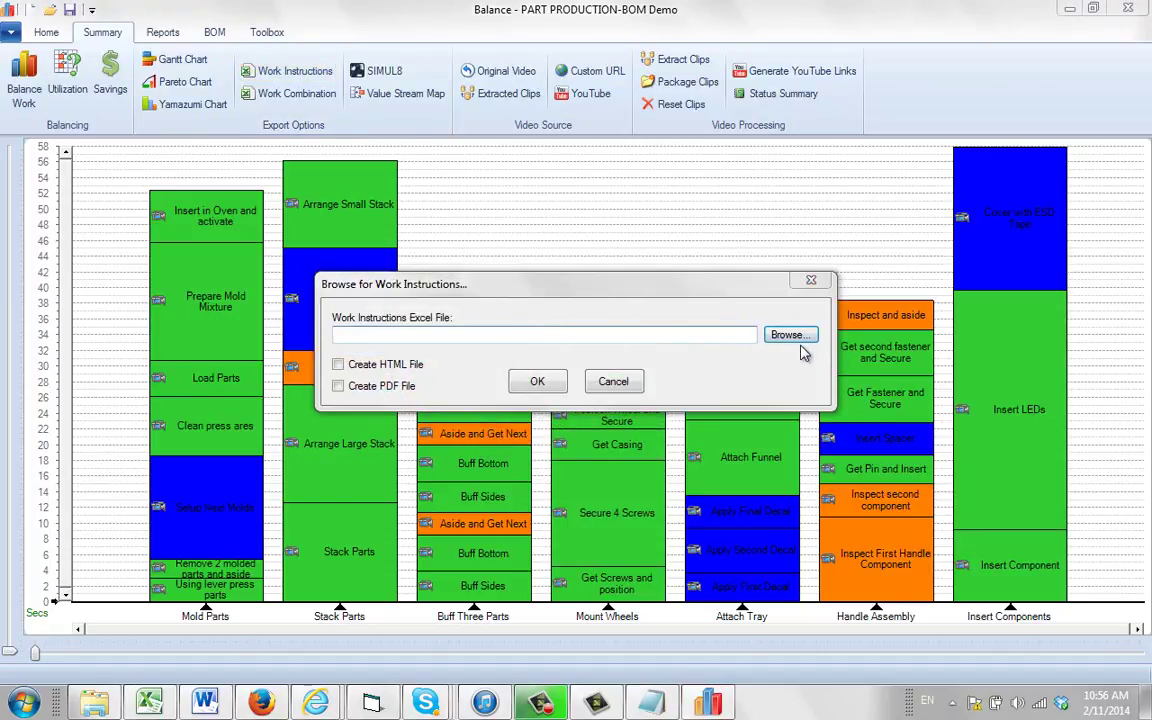
{"action": "type", "text": "Test"}
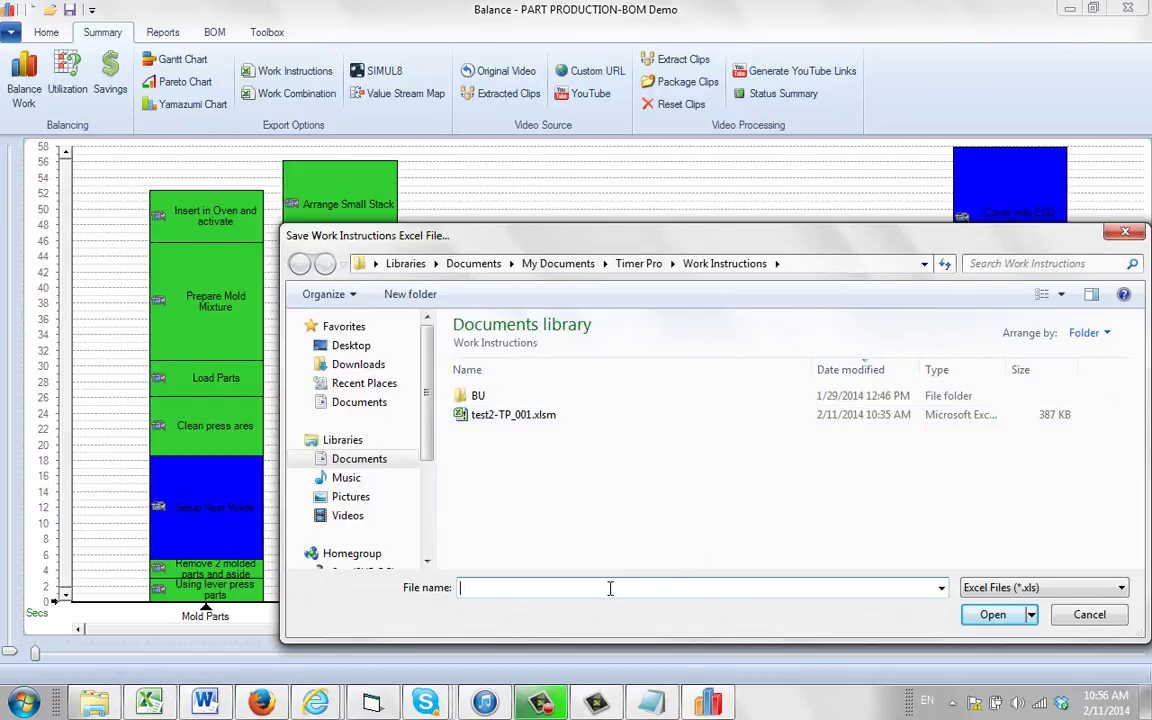
{"action": "type", "text": "A"}
{"action": "left_click", "coordinate": [992, 614]}
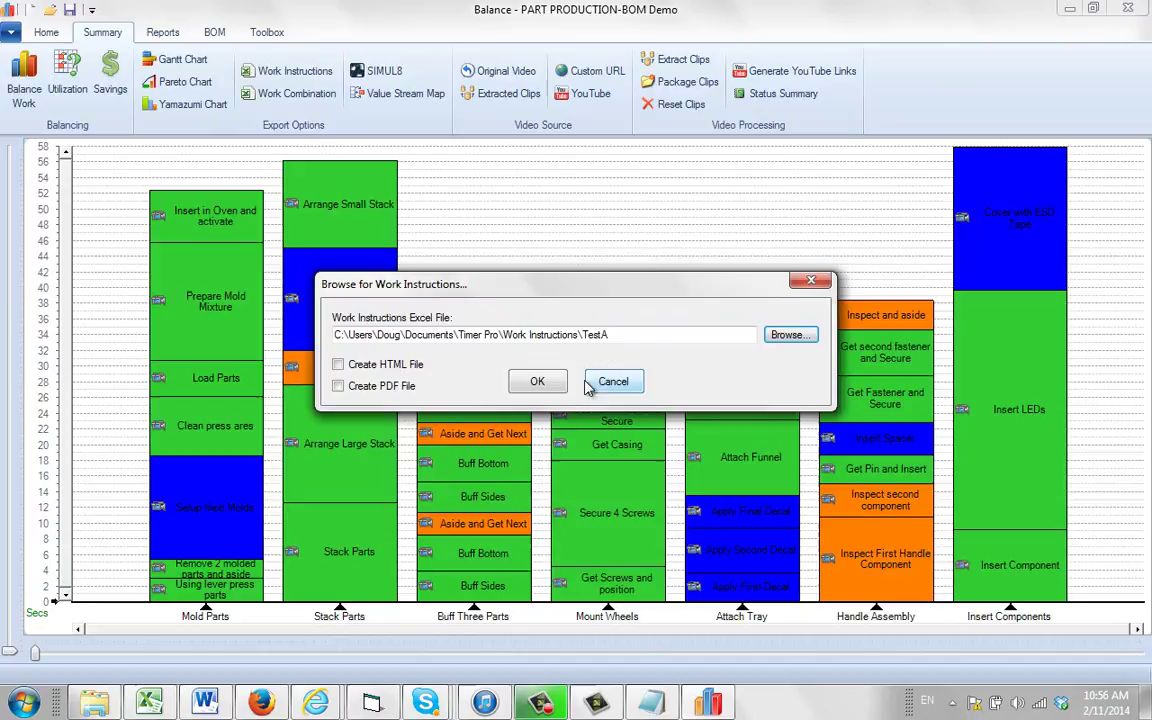
{"action": "left_click", "coordinate": [535, 381]}
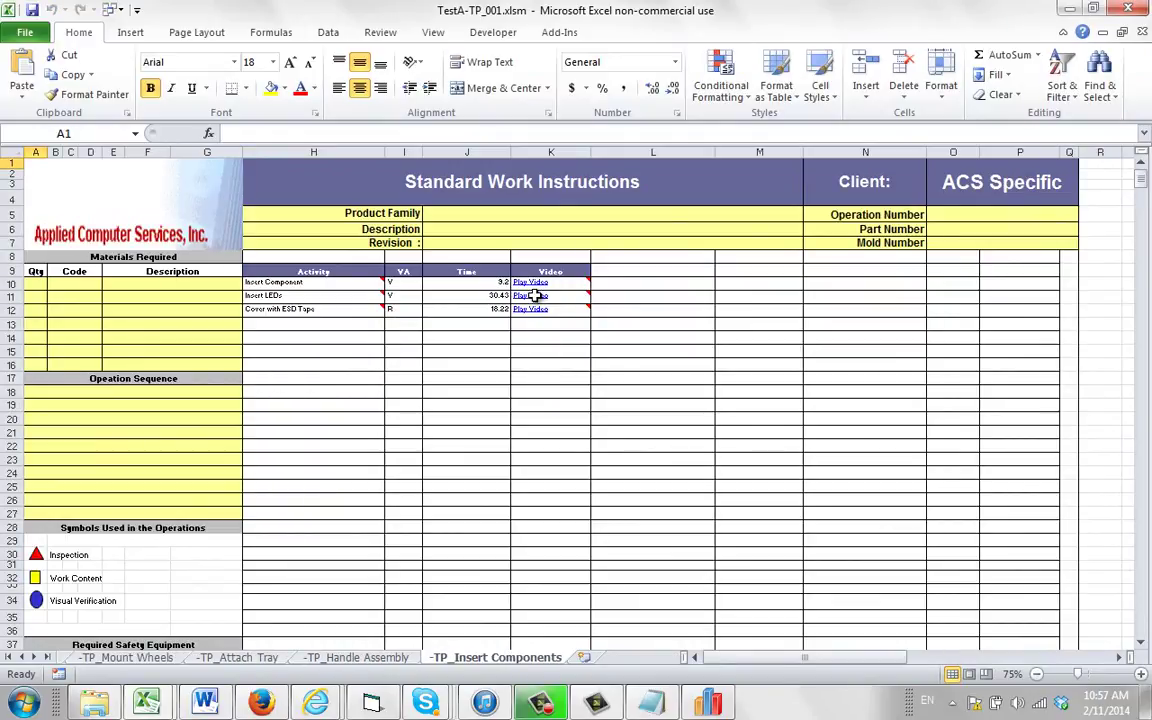
- View the TestA-TP_001 workbook at 100% zoom, review its Play Video links, then minimize Excel
{"action": "mouse_move", "coordinate": [535, 296]}
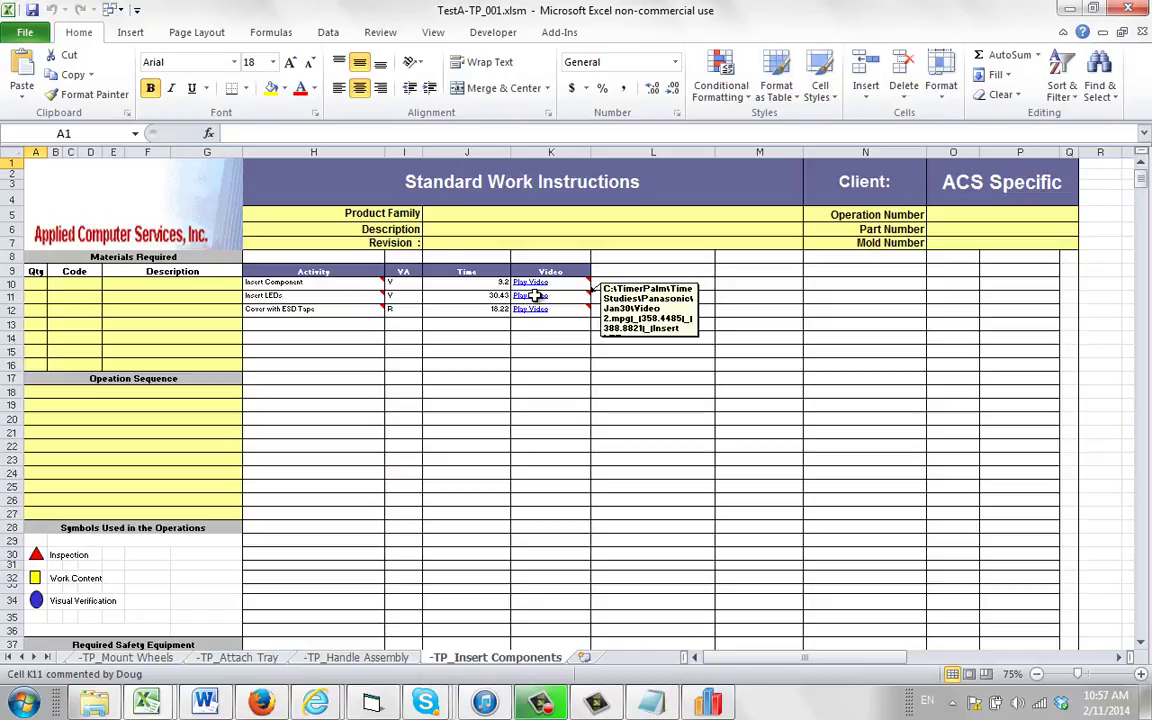
{"action": "left_click", "coordinate": [433, 32]}
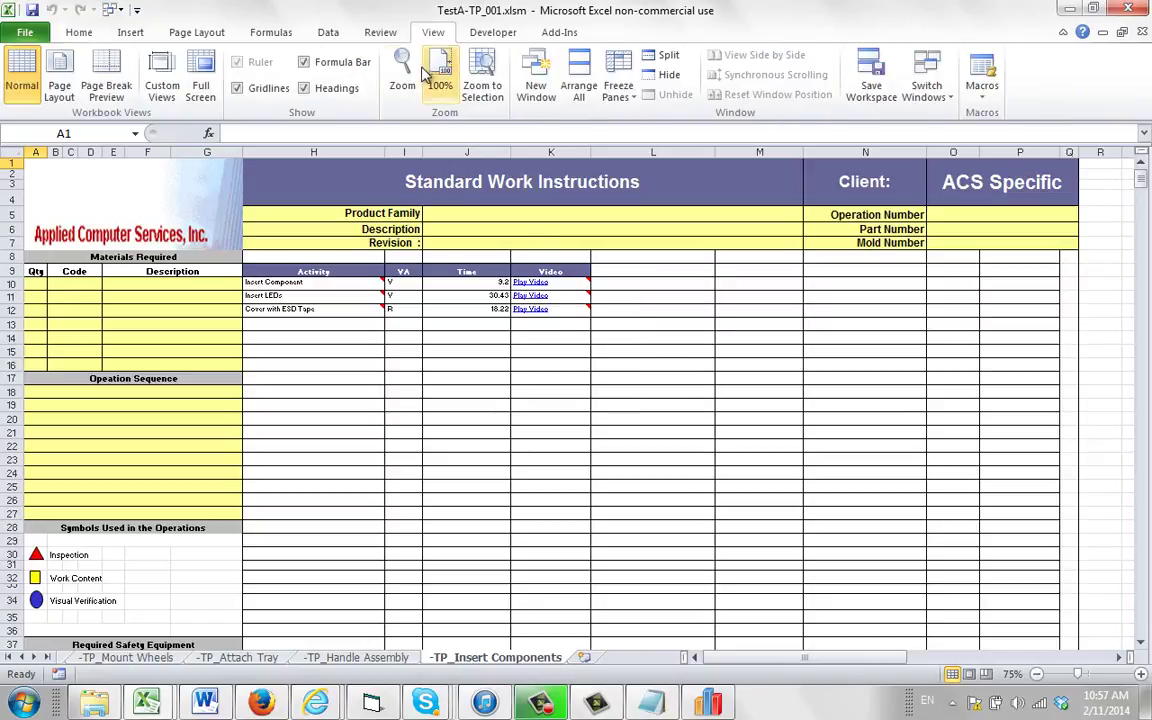
{"action": "left_click", "coordinate": [438, 76]}
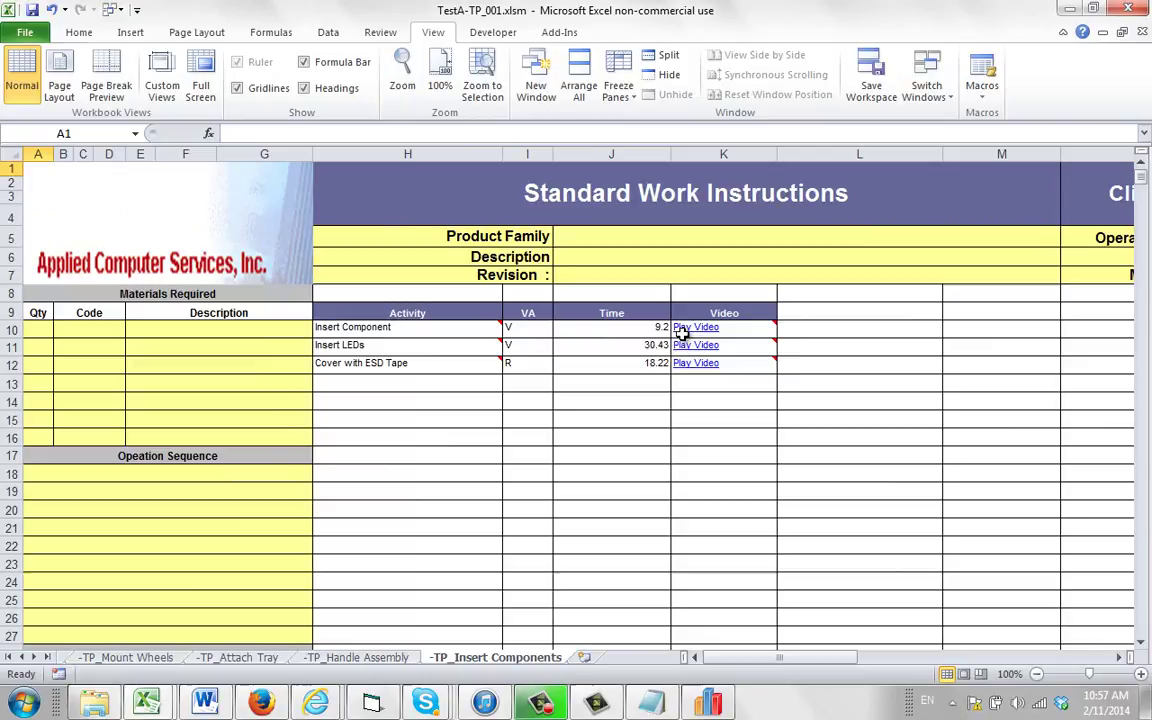
{"action": "mouse_move", "coordinate": [692, 326]}
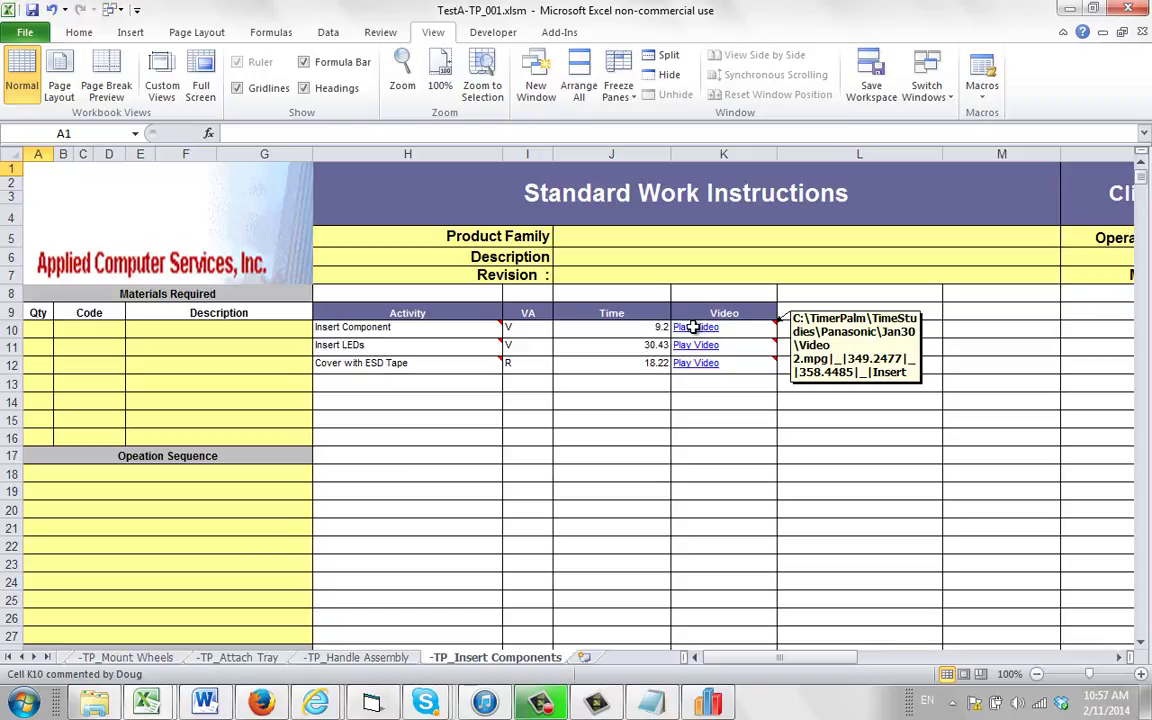
{"action": "left_click", "coordinate": [1068, 12]}
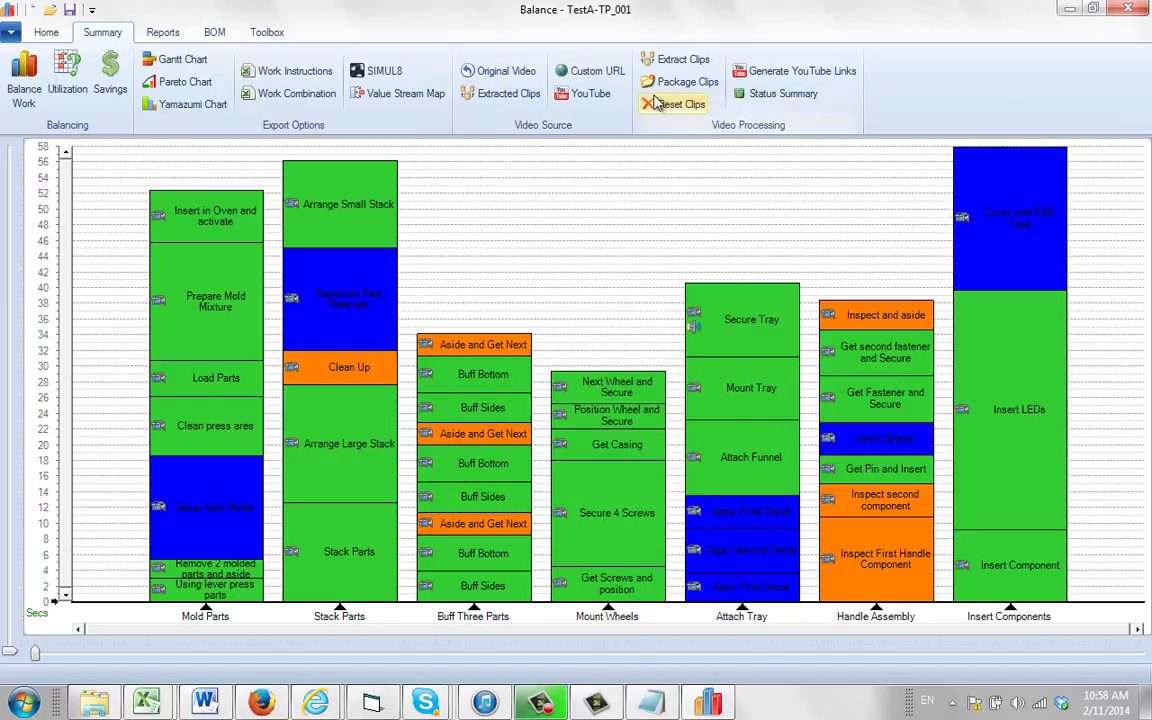
- Start extracting a video clip for every process step with Extract Clips
{"action": "left_click", "coordinate": [676, 62]}
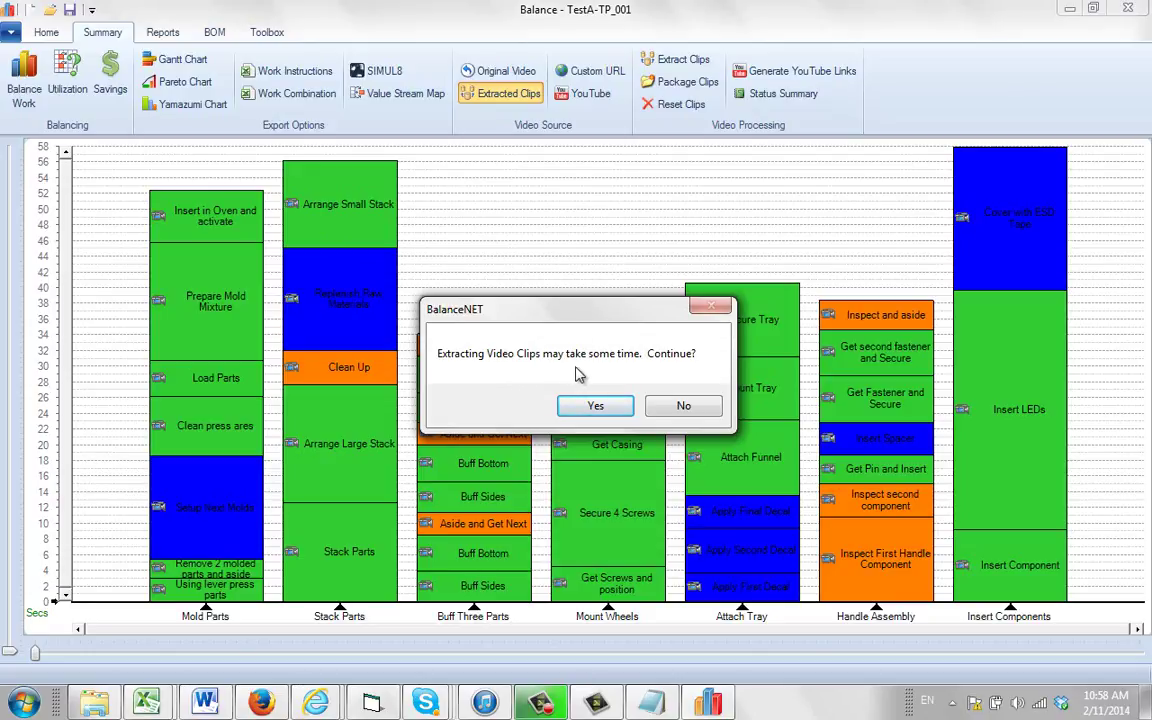
- Confirm the lengthy extraction and acknowledge the Video Clip Extraction Complete message
{"action": "left_click", "coordinate": [597, 405]}
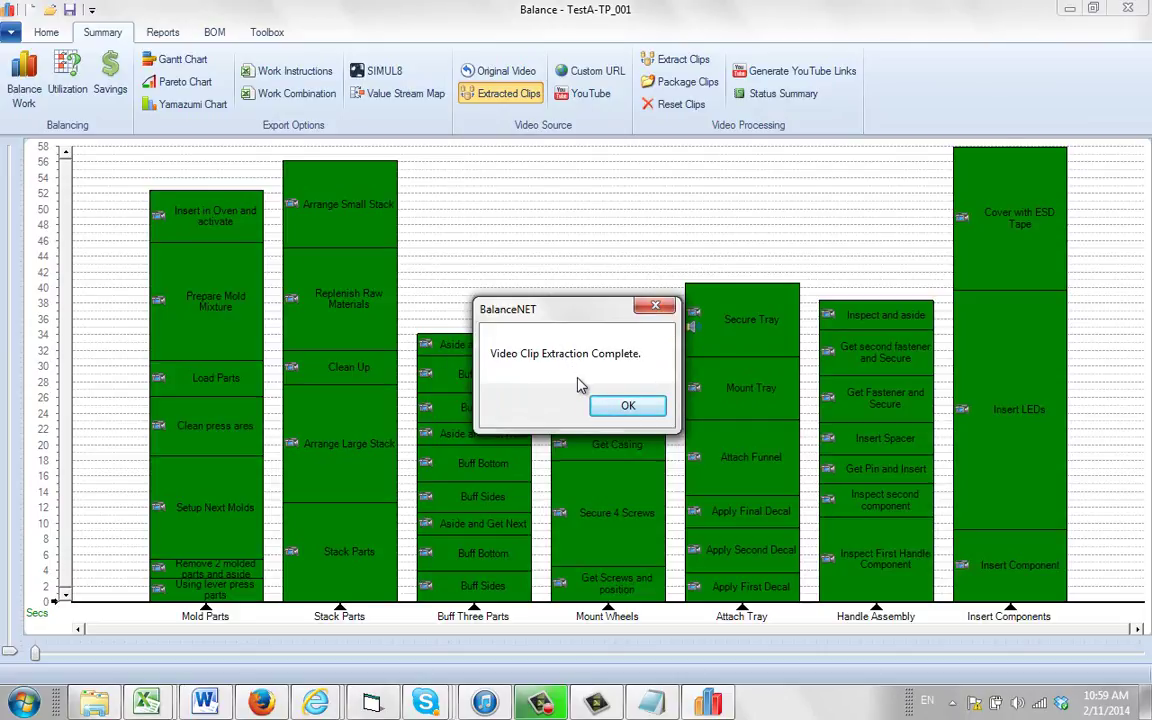
{"action": "left_click", "coordinate": [626, 408]}
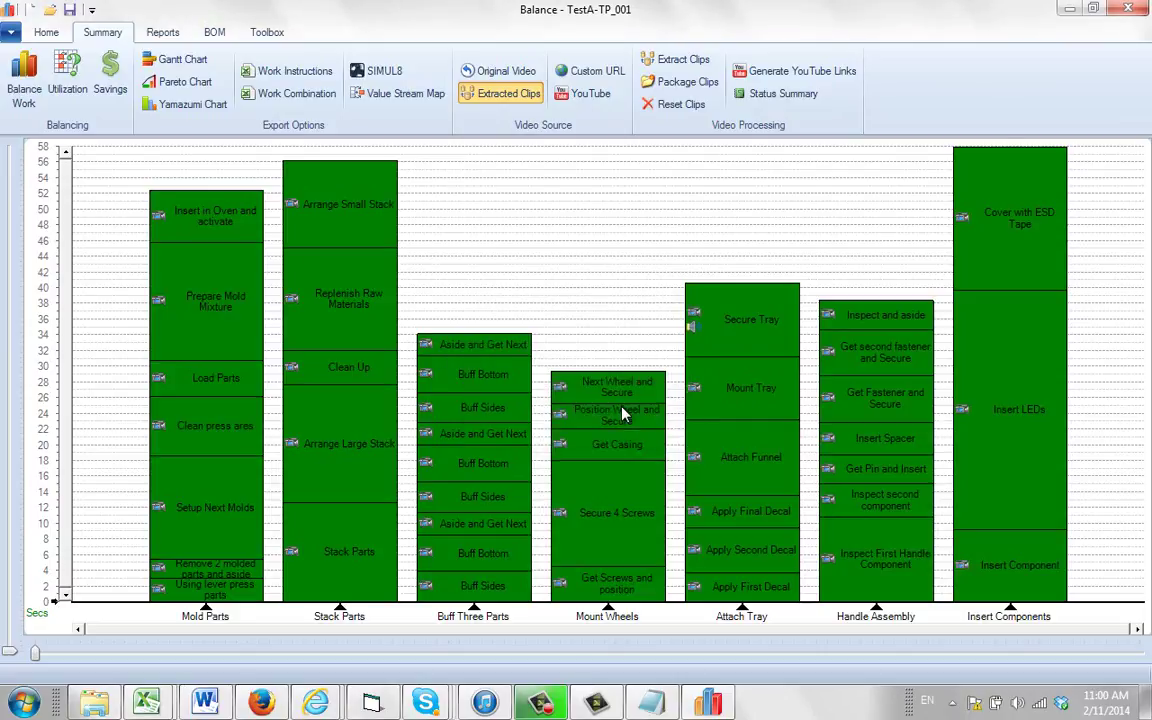
- Show the Status Summary of each task's original video, start/stop times and clip file
{"action": "left_click", "coordinate": [785, 96]}
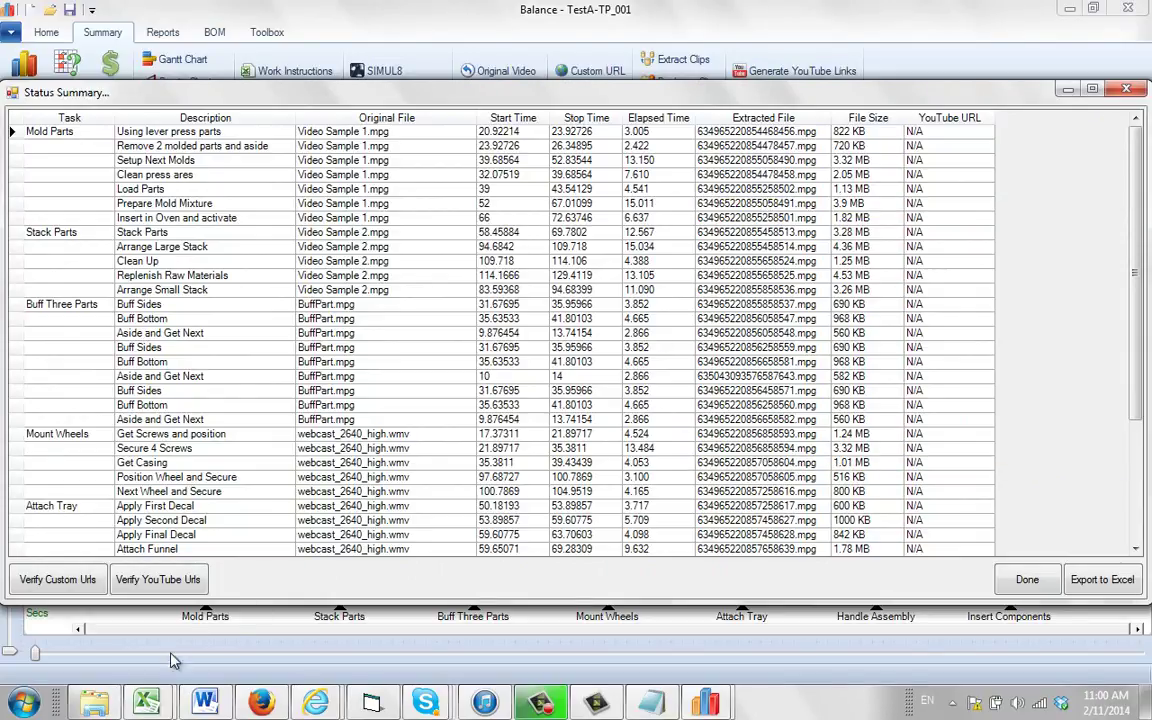
- Browse the extracted .mpg clips in Documents > Applied Computer Services > YouTubeVids, then minimize Explorer
{"action": "mouse_move", "coordinate": [101, 708]}
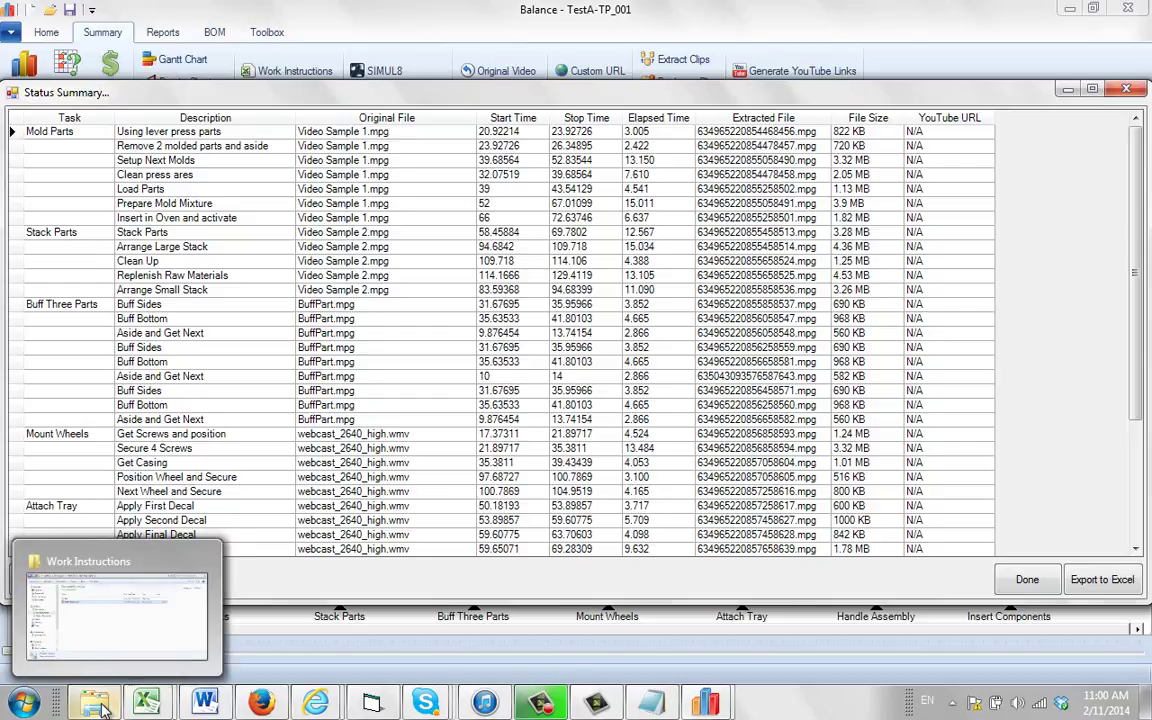
{"action": "left_click", "coordinate": [96, 634]}
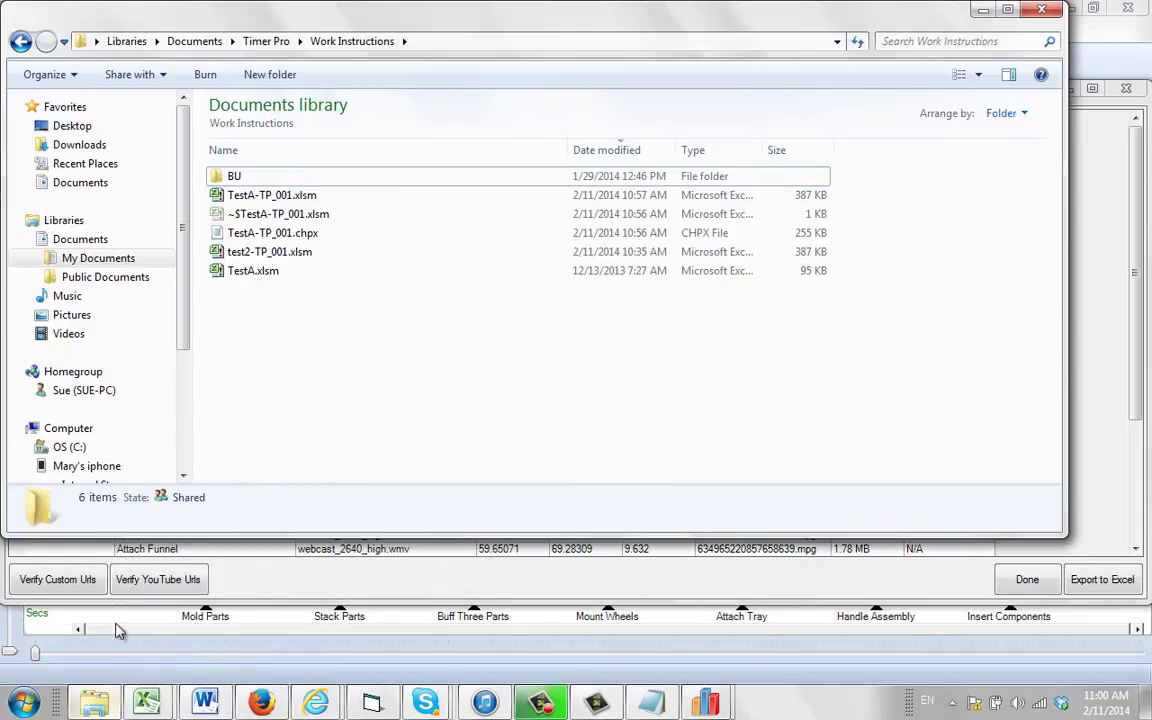
{"action": "left_click", "coordinate": [104, 242]}
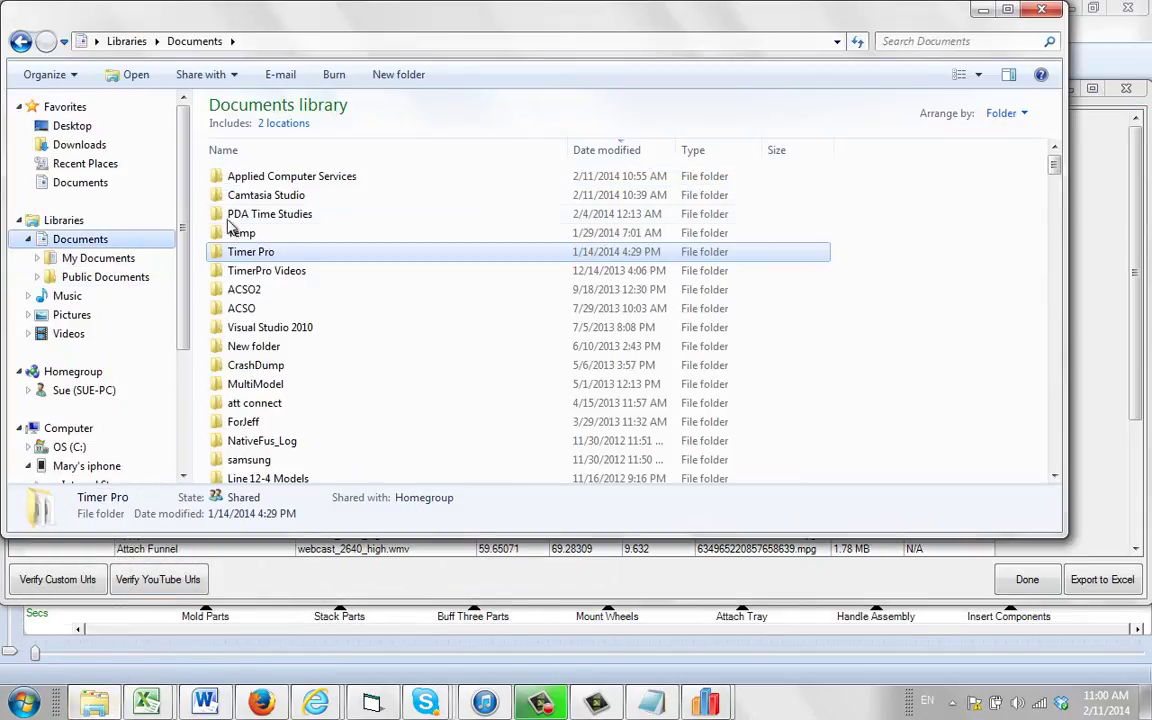
{"action": "left_click", "coordinate": [274, 180]}
{"action": "double_click", "coordinate": [278, 181]}
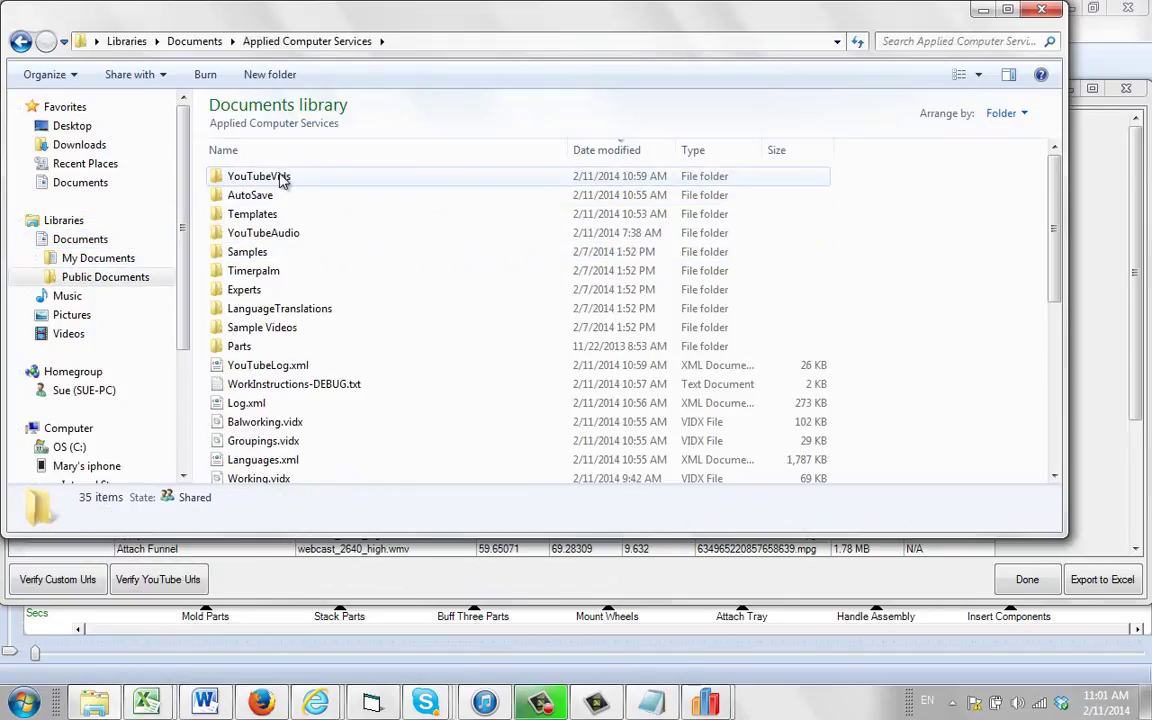
{"action": "double_click", "coordinate": [276, 182]}
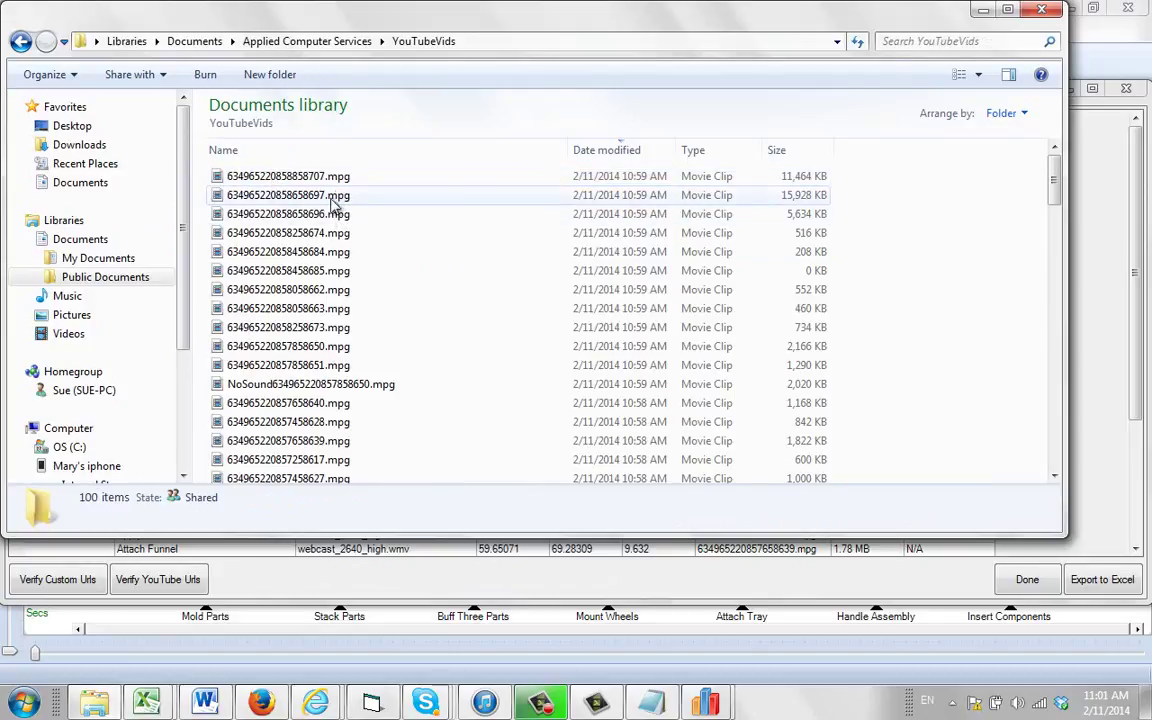
{"action": "left_click_drag", "start_coordinate": [1057, 197], "coordinate": [1058, 168]}
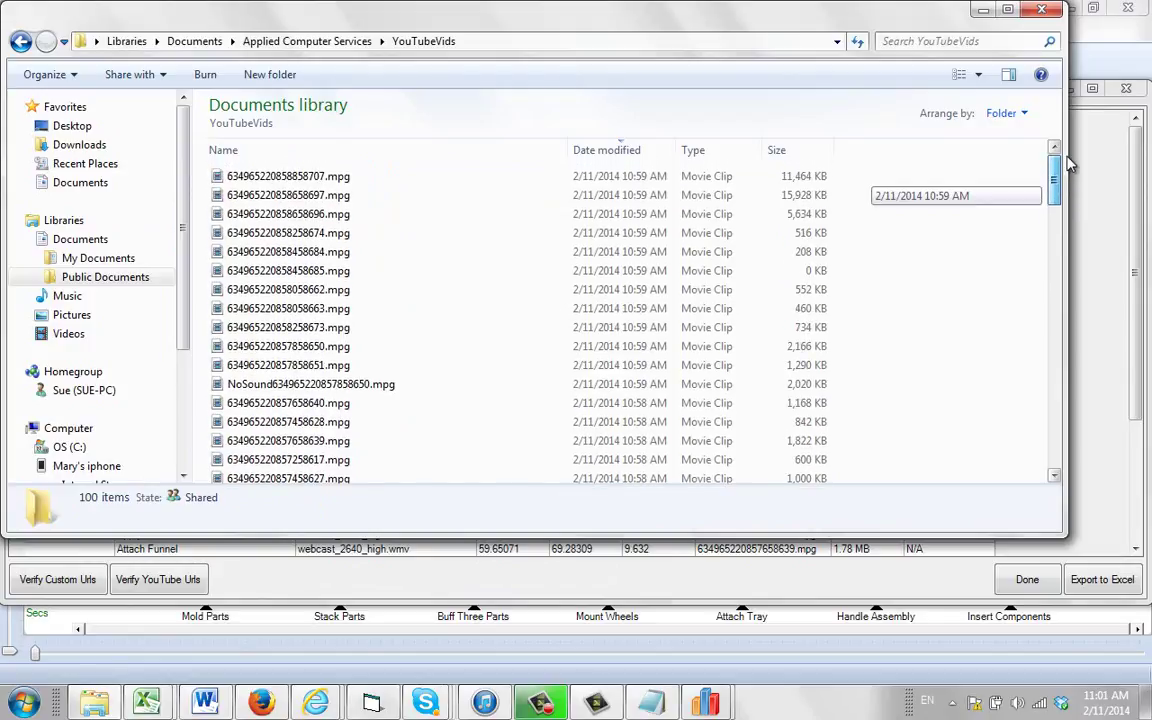
{"action": "left_click", "coordinate": [983, 12]}
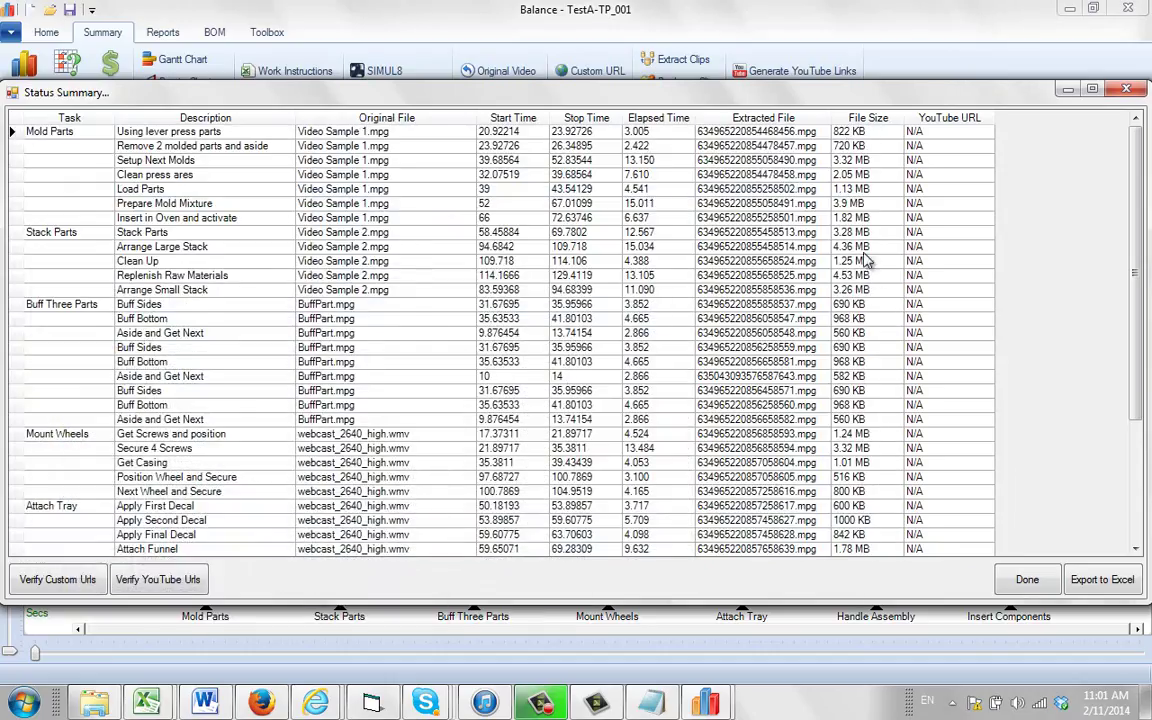
- Package the extracted clips into a new 'Process Clips' folder inside Work Instructions
{"action": "left_click", "coordinate": [1068, 92]}
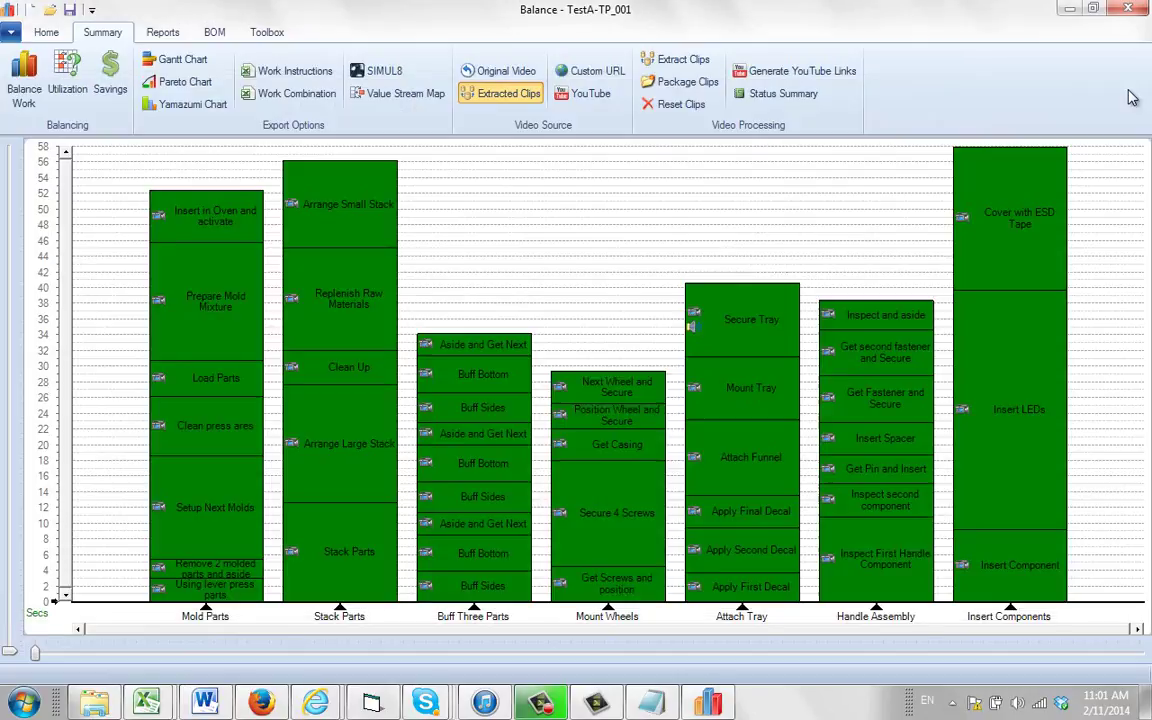
{"action": "left_click", "coordinate": [676, 84]}
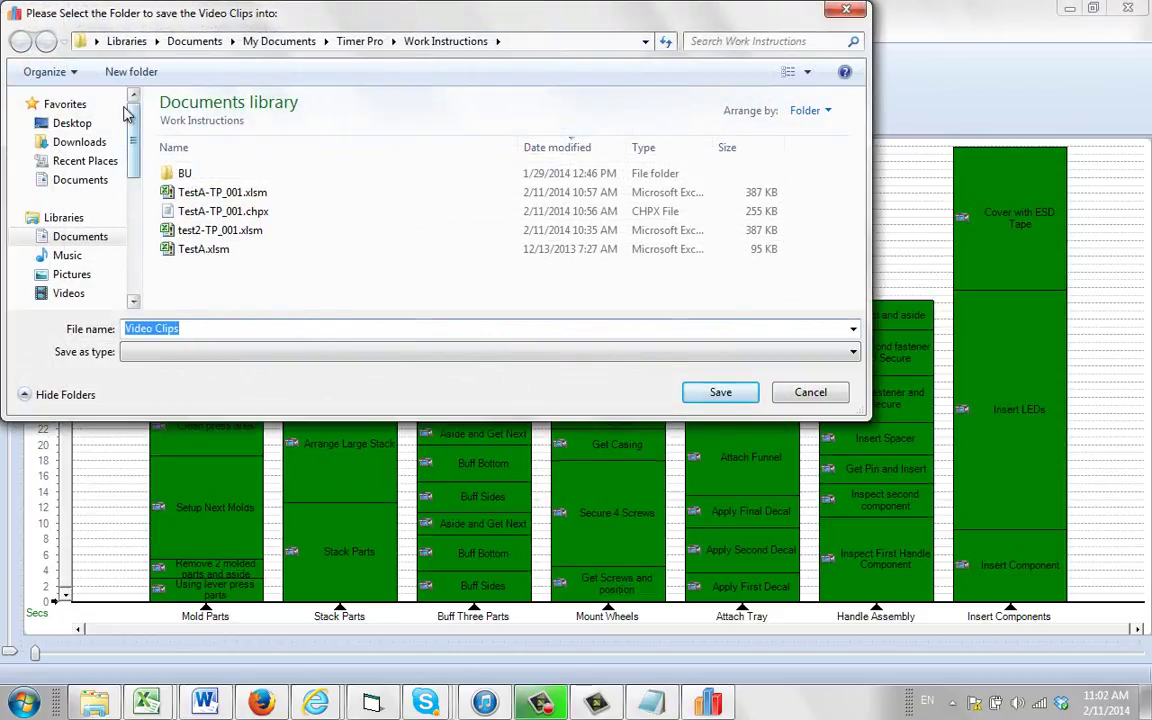
{"action": "left_click", "coordinate": [130, 72]}
{"action": "type", "text": "P"}
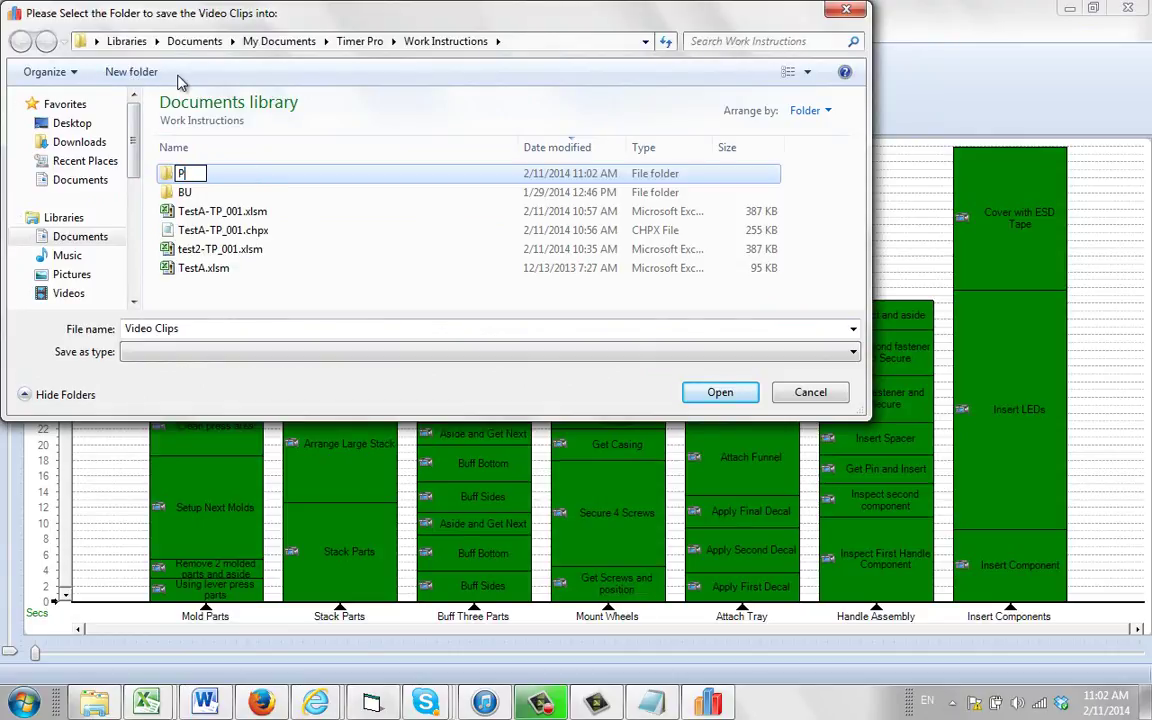
{"action": "type", "text": "rocess Clips"}
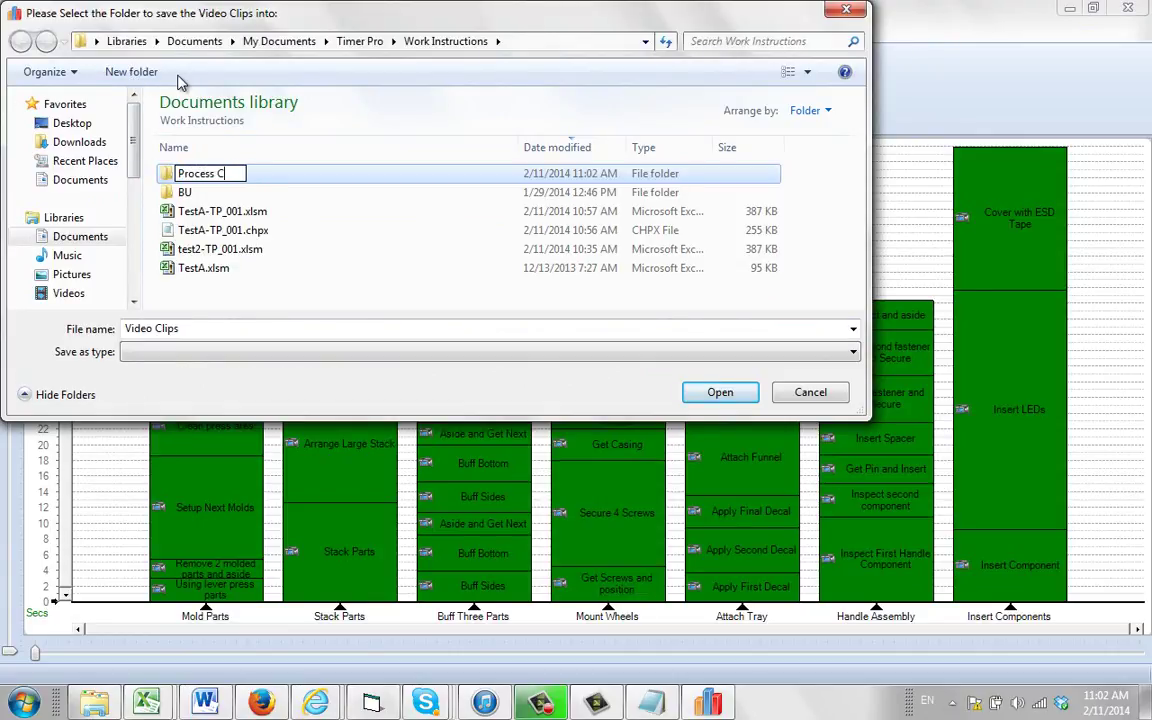
{"action": "left_click", "coordinate": [172, 176]}
{"action": "double_click", "coordinate": [172, 176]}
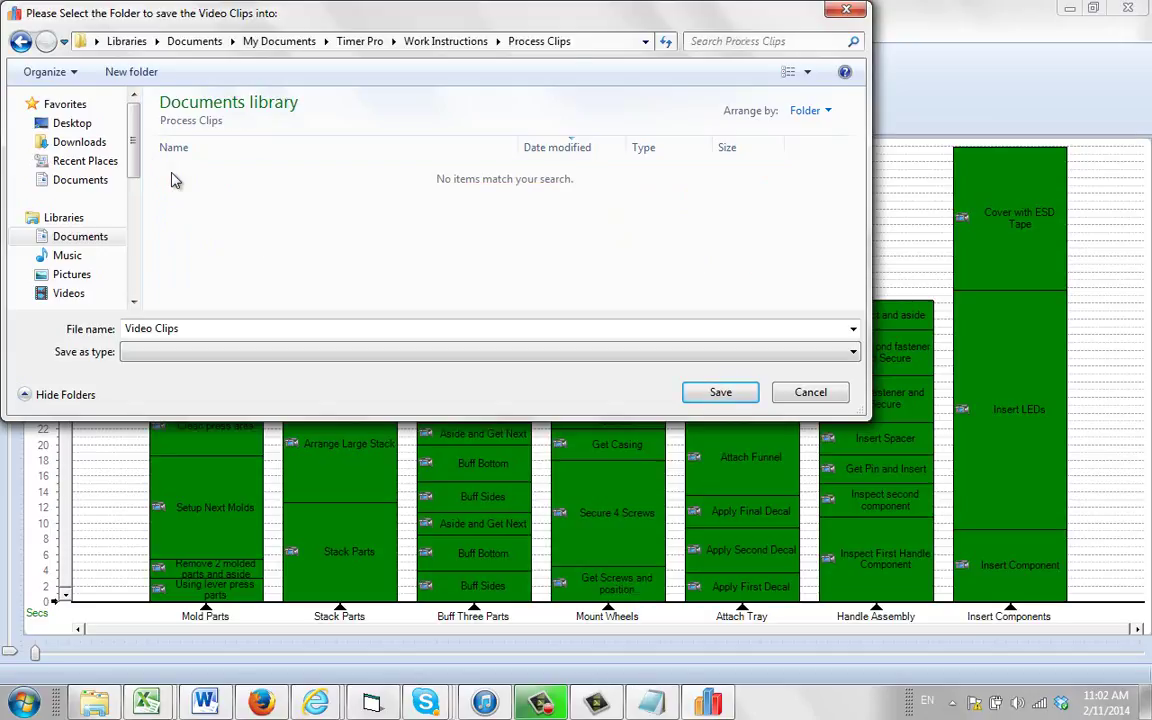
{"action": "left_click", "coordinate": [721, 393]}
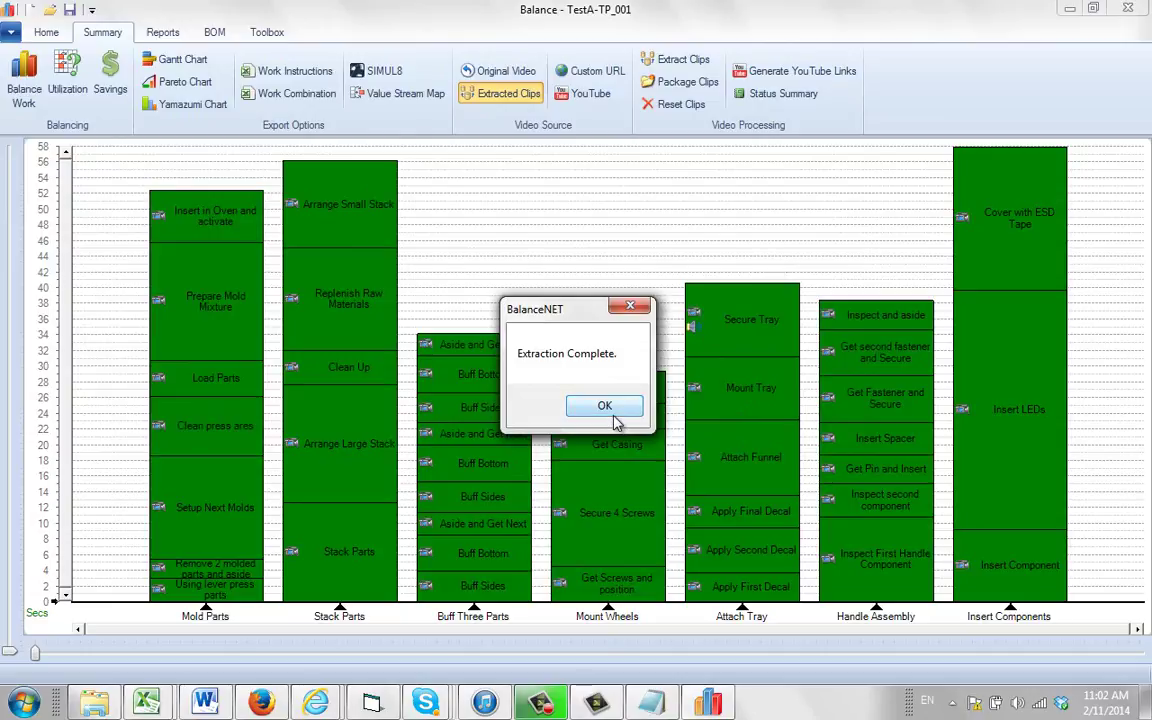
- Dismiss the completion message and open Timer Pro > Work Instructions > Process Clips in Explorer
{"action": "left_click", "coordinate": [605, 407]}
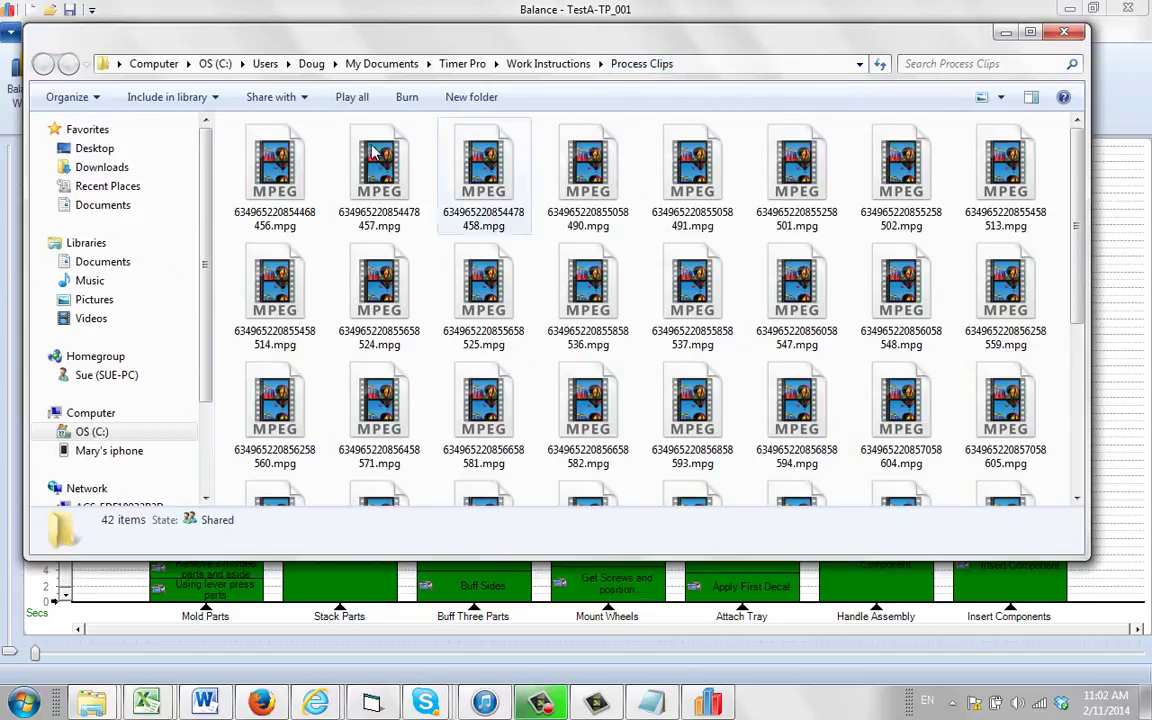
{"action": "left_click", "coordinate": [100, 261]}
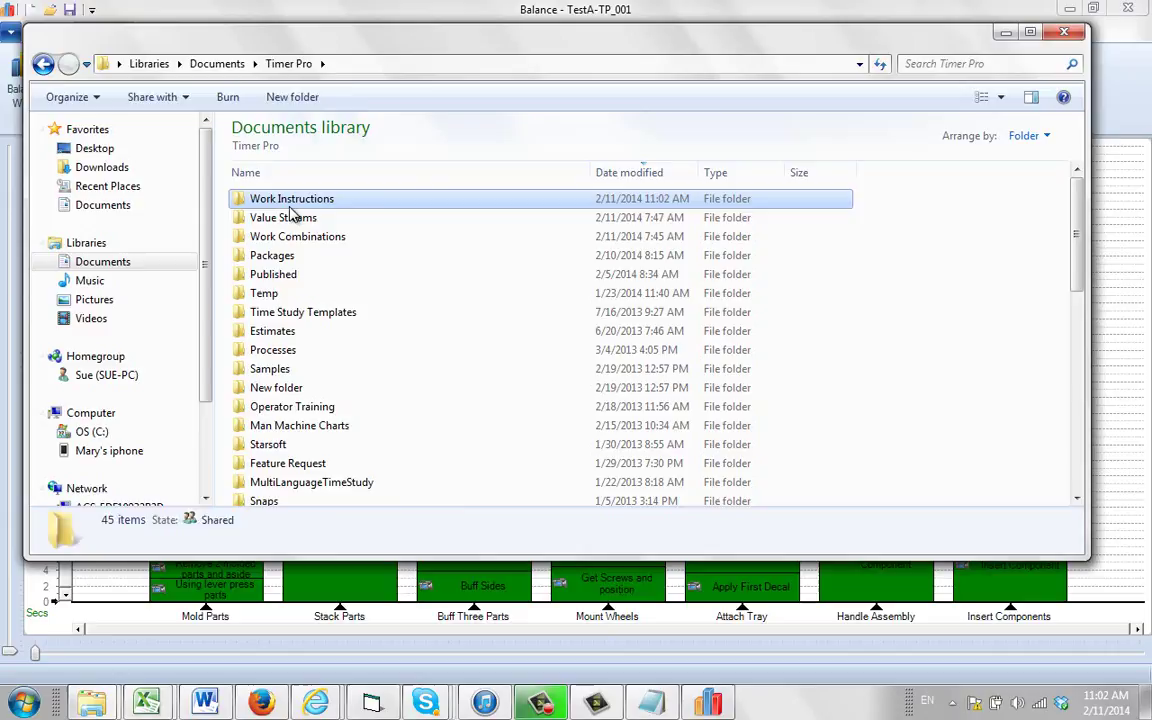
{"action": "double_click", "coordinate": [288, 200]}
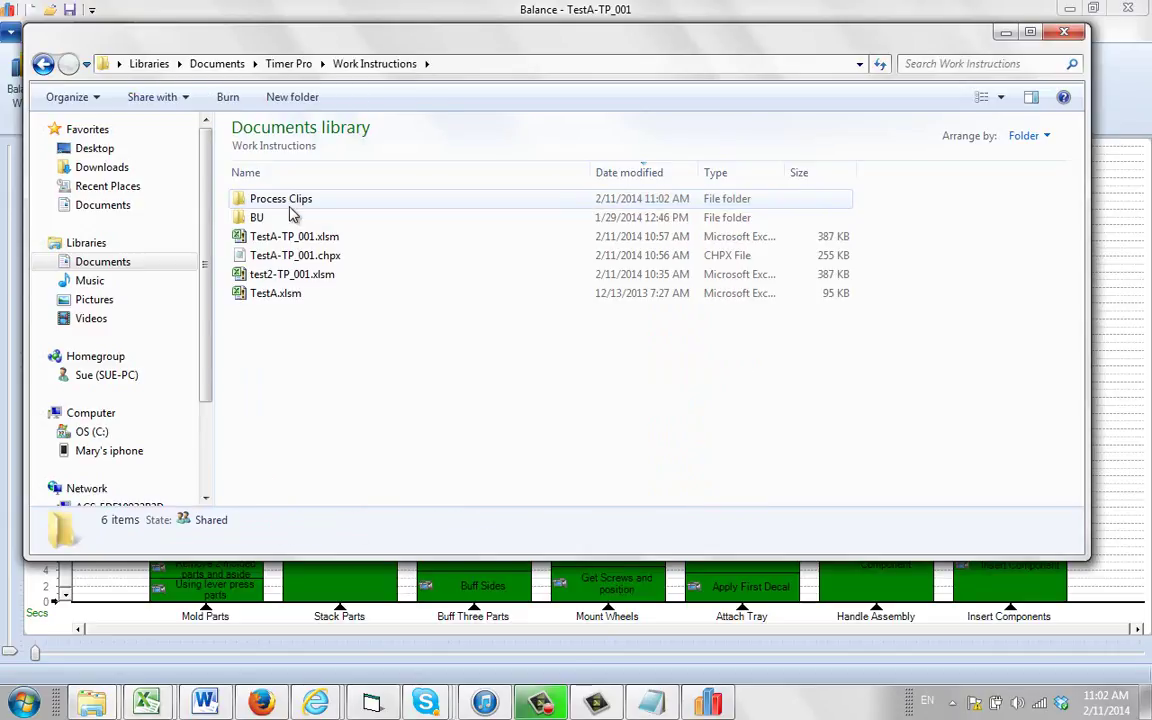
{"action": "double_click", "coordinate": [292, 204]}
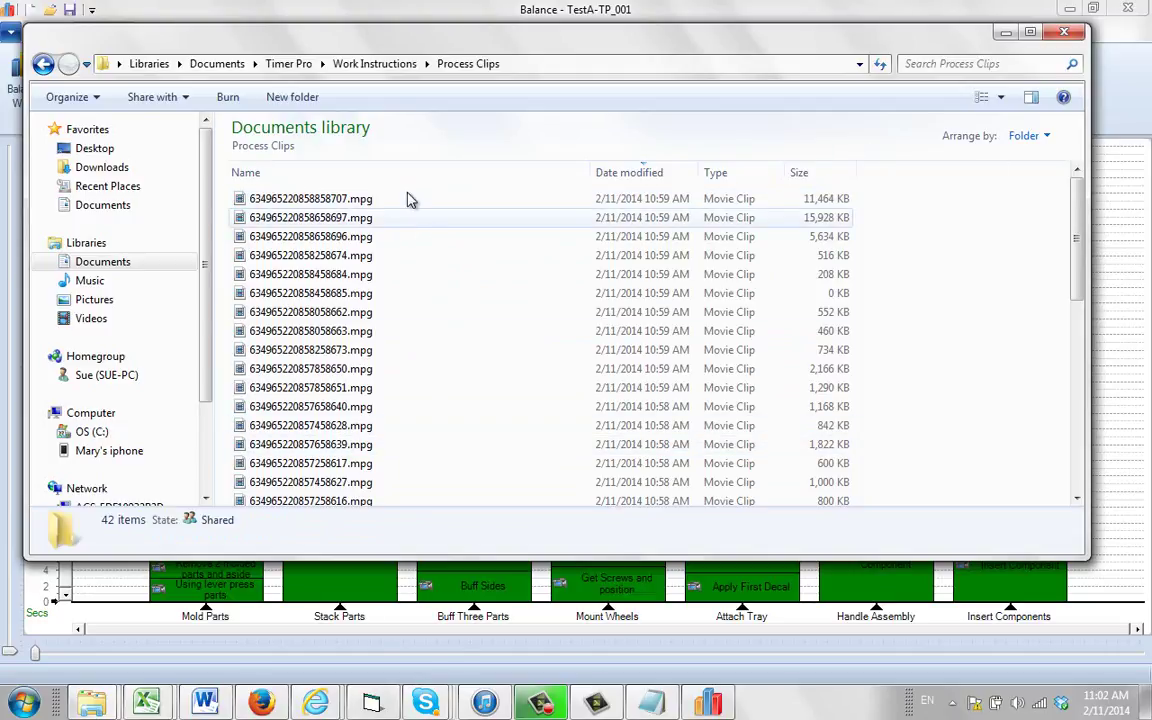
{"action": "left_click", "coordinate": [1005, 33]}
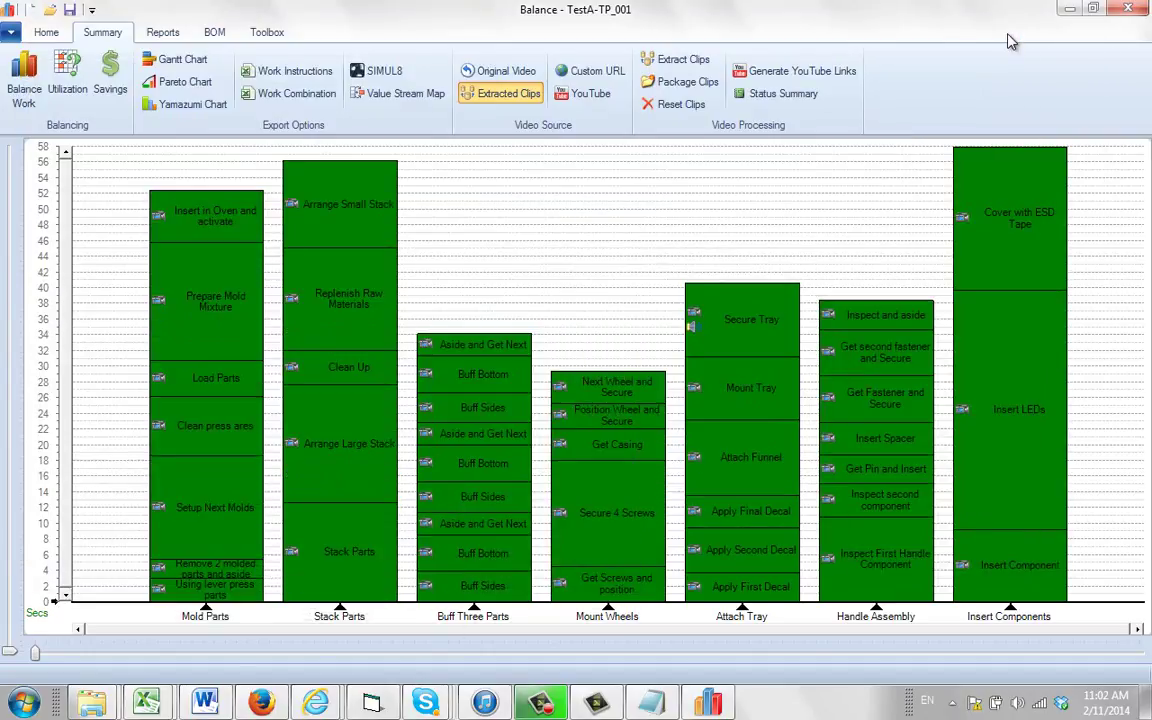
{"action": "left_click", "coordinate": [700, 90]}
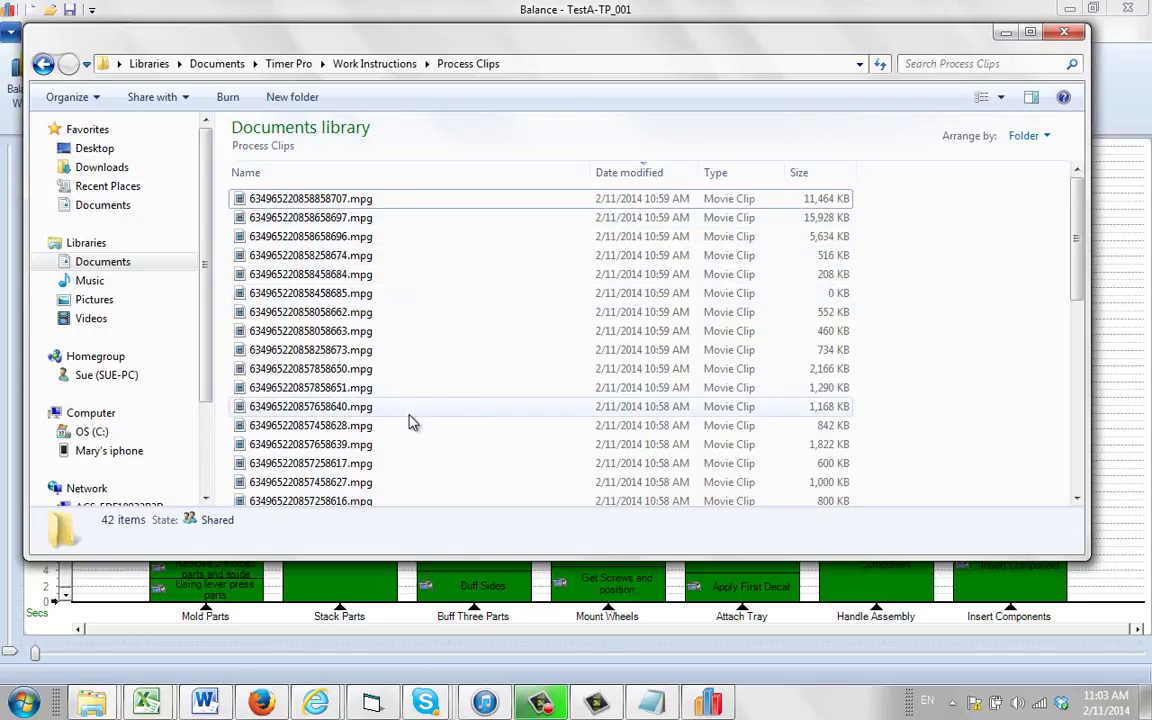